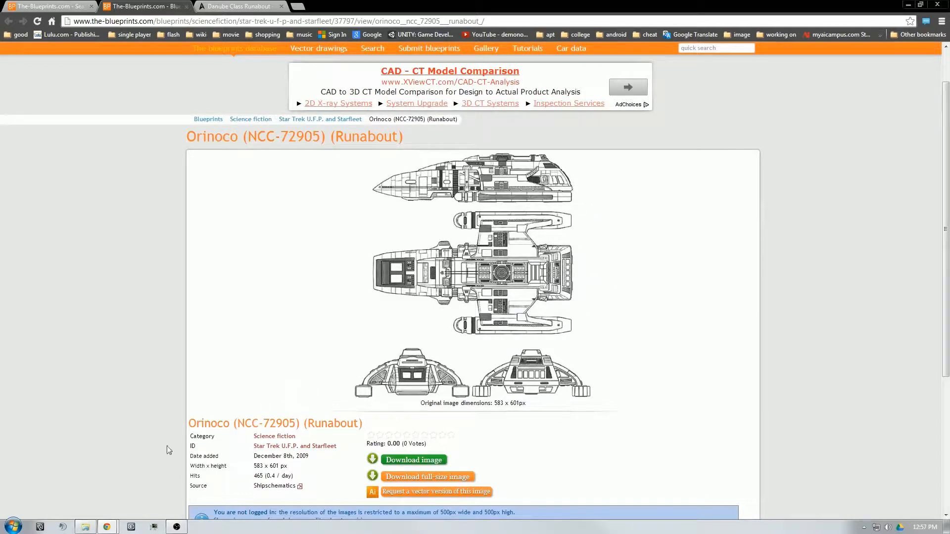
Step: Switch to Photoshop with the fighter danube runabout blueprint open and place a vertical guide between its front and rear views
click(86, 527)
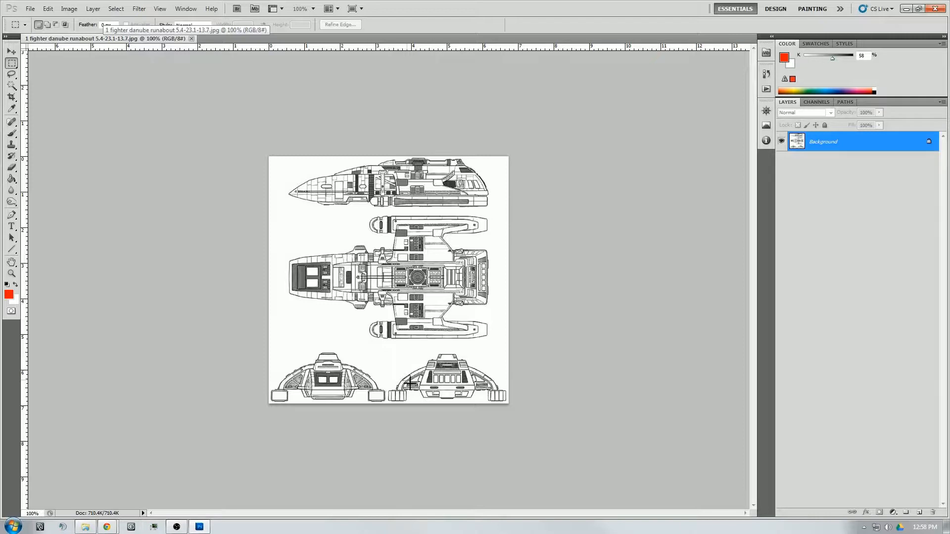
alt+scroll(380, 355, up, 3)
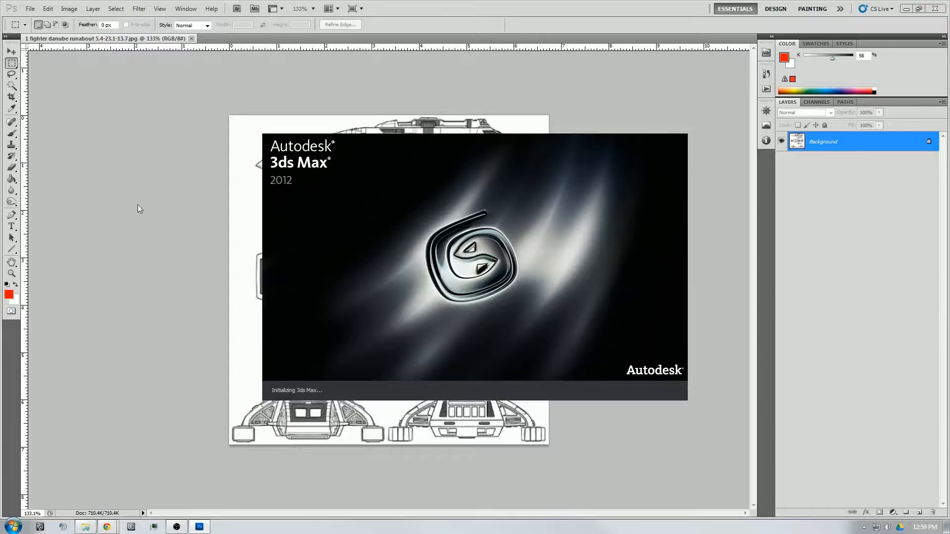
click(64, 11)
click(79, 245)
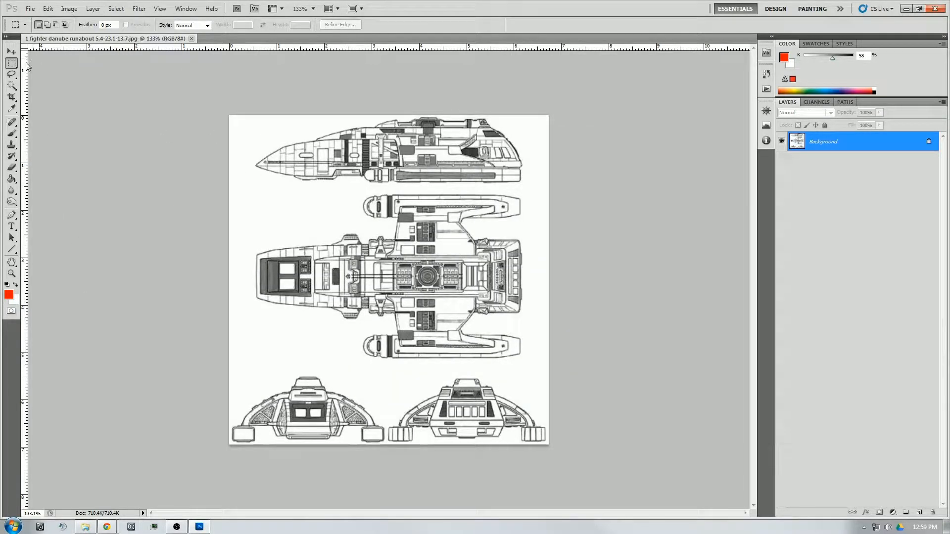
drag(28, 65, 397, 92)
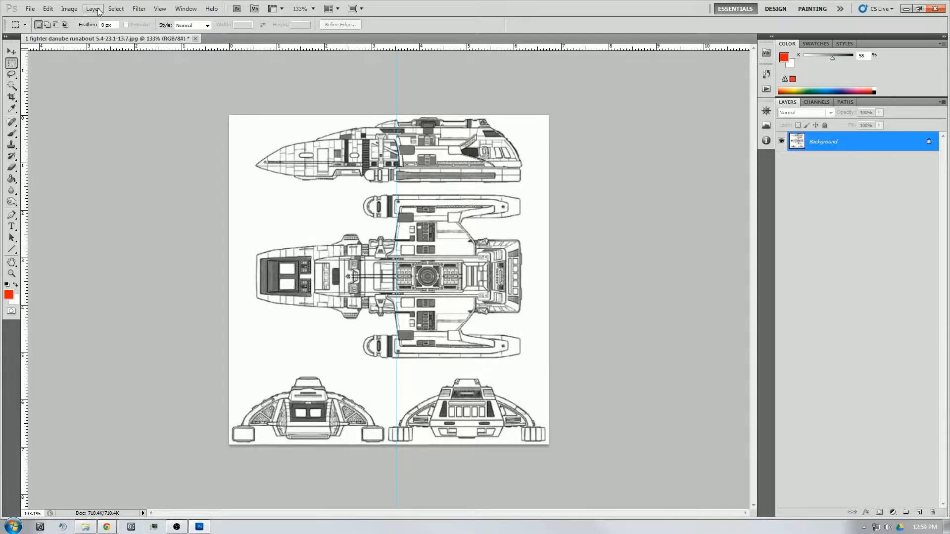
Step: Resize the blueprint image to 7 inches high at 3002 pixels/inch with proportions constrained
click(116, 9)
click(87, 80)
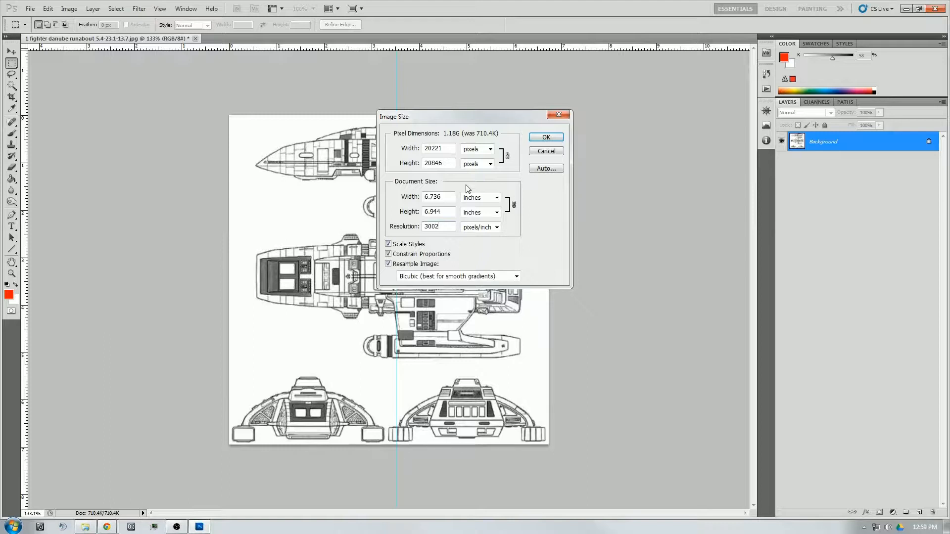
drag(447, 197, 418, 207)
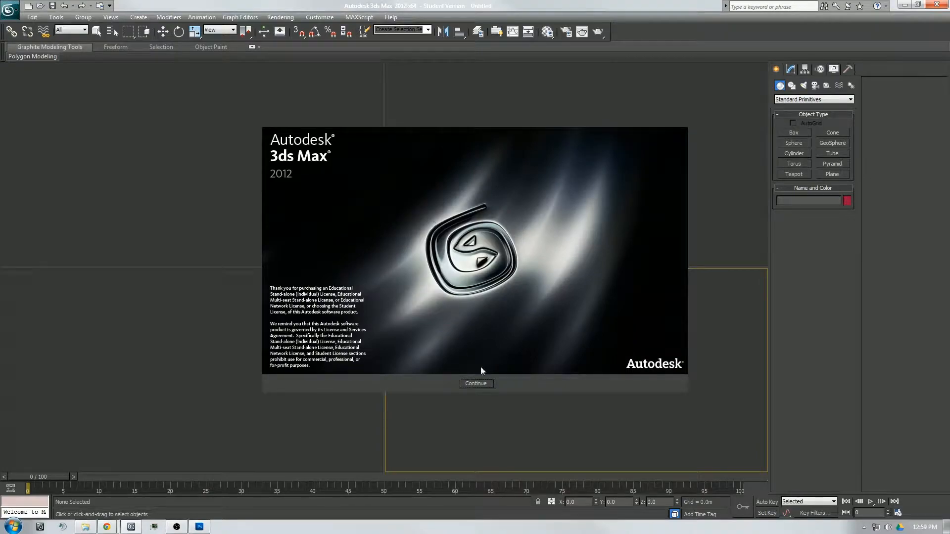
click(476, 384)
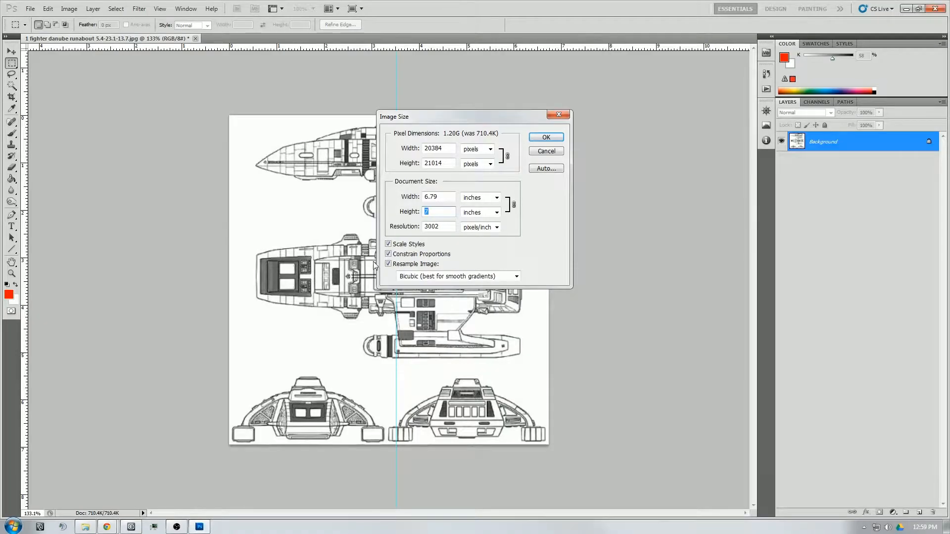
click(548, 138)
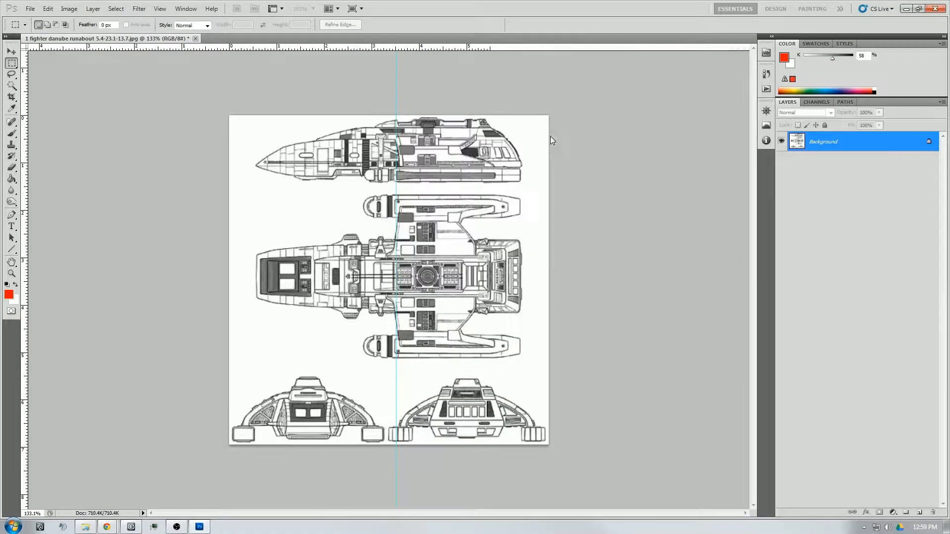
Step: Add a vertical guide at about 3.3 inches beside the front view and a horizontal guide at about 5.5 inches above it
alt+scroll(511, 218, down, 20)
alt+scroll(446, 211, up, 3)
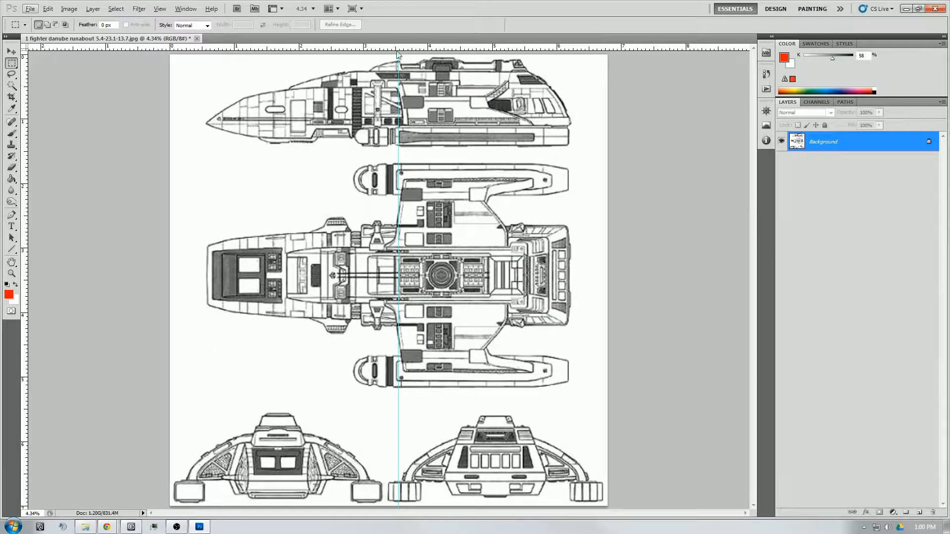
drag(395, 55, 398, 56)
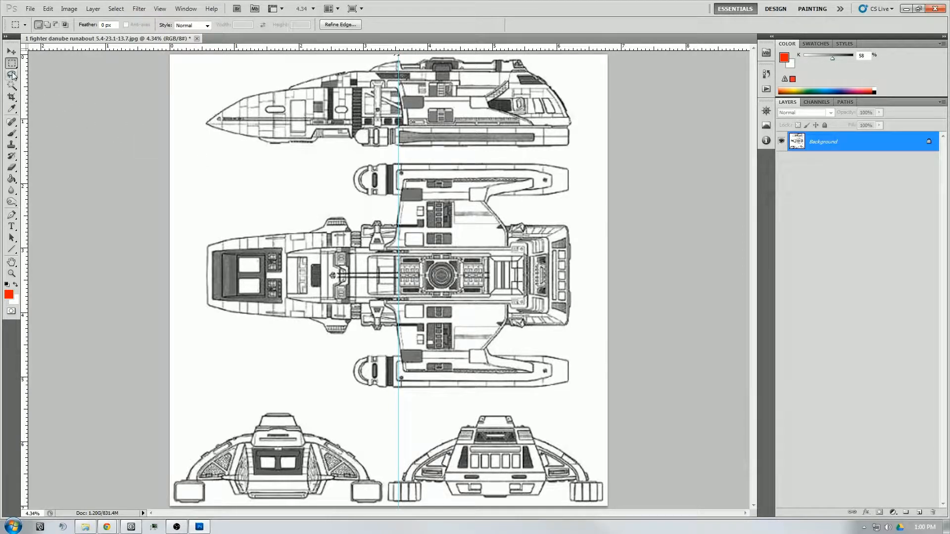
alt+drag(115, 47, 387, 56)
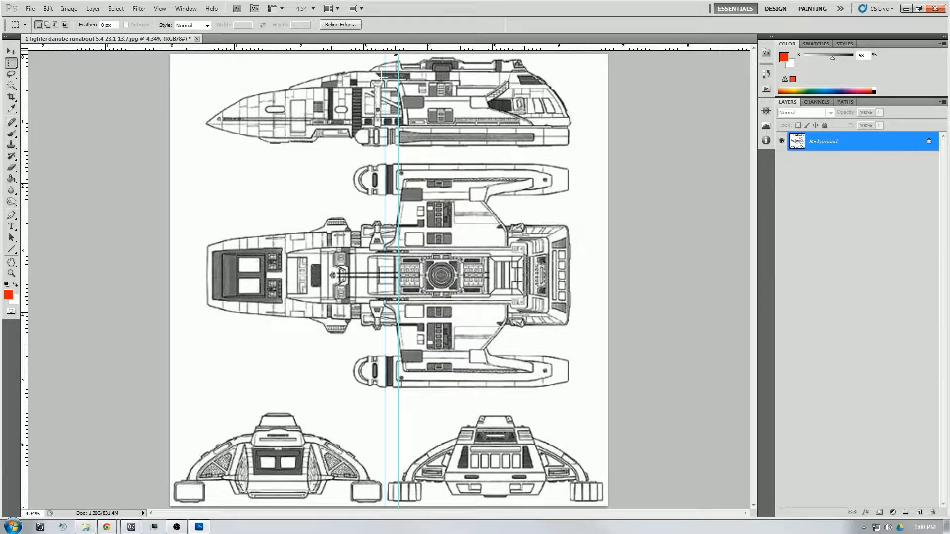
drag(89, 47, 87, 409)
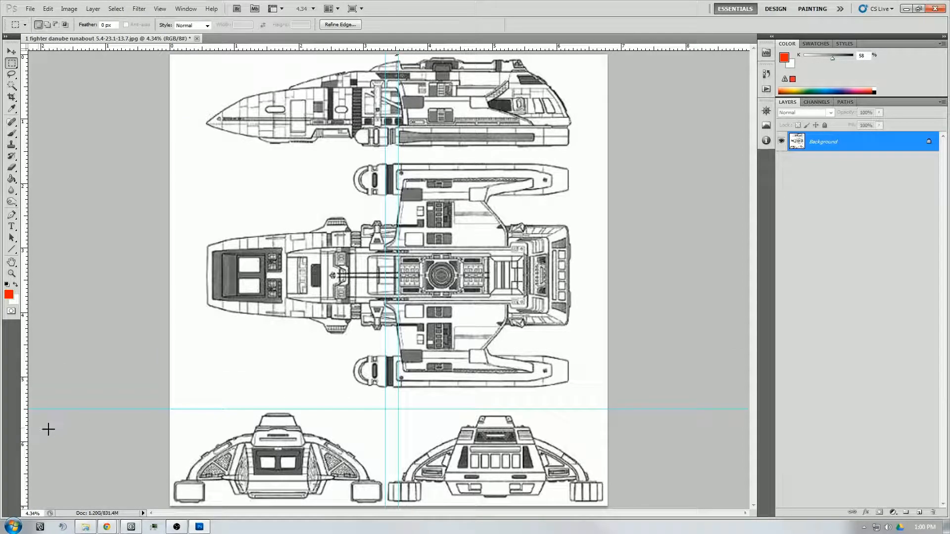
Step: Convert the background into an editable layer and crop the image to the front view along the guides
click(86, 527)
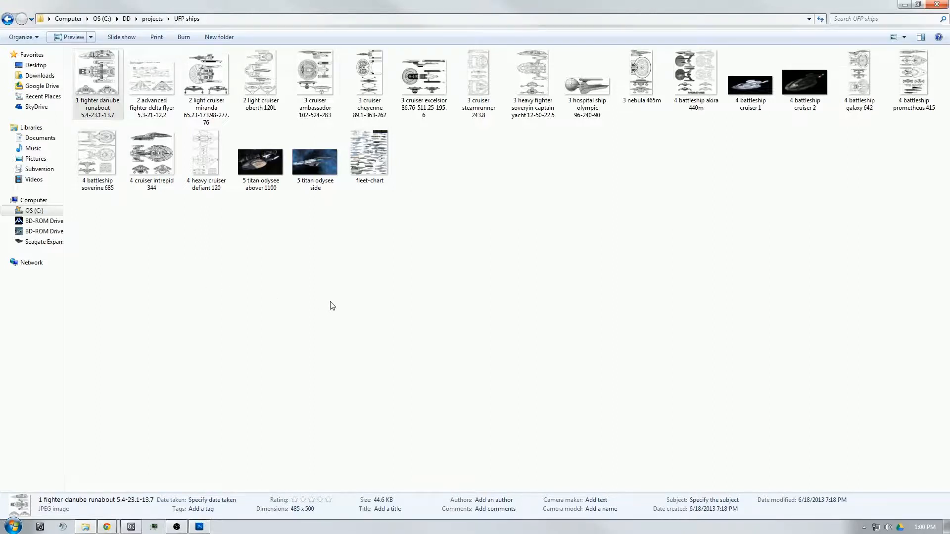
click(199, 527)
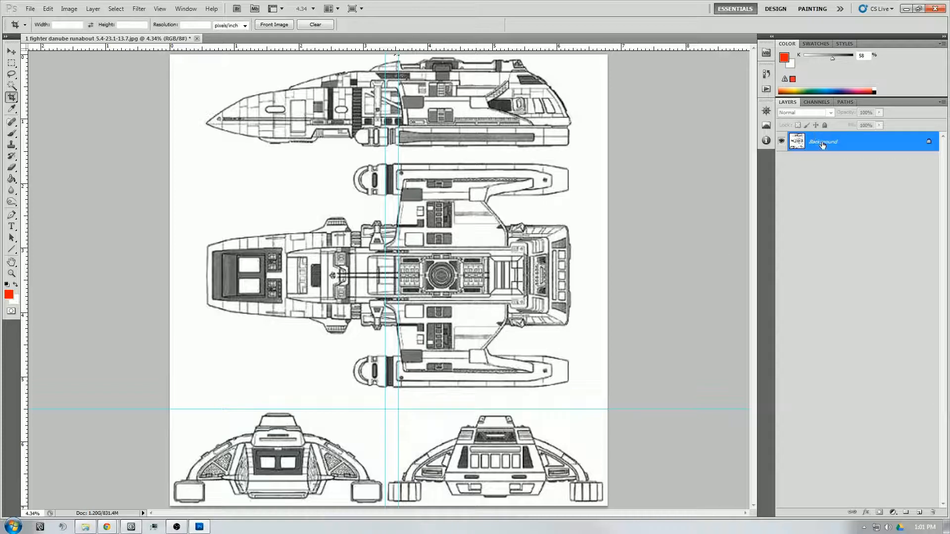
double_click(819, 142)
click(555, 168)
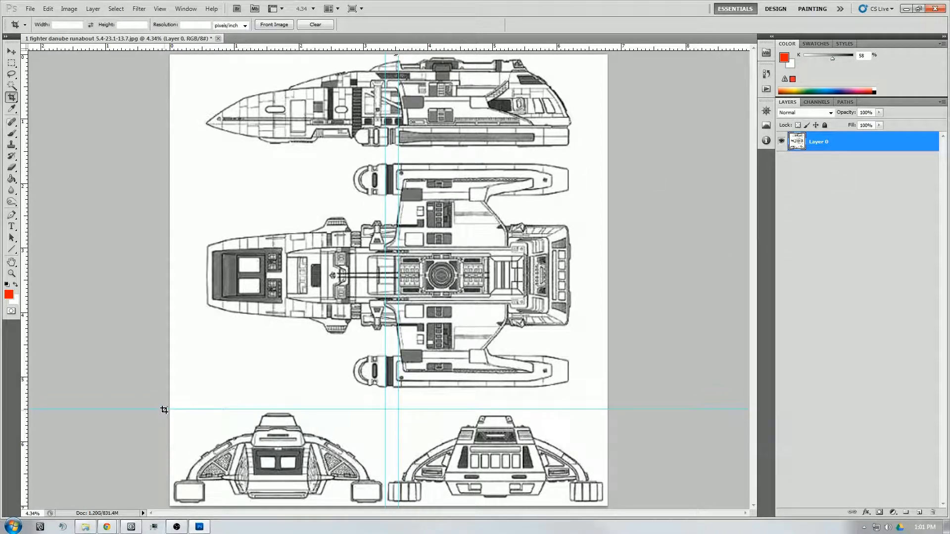
drag(170, 410, 385, 506)
key(Return)
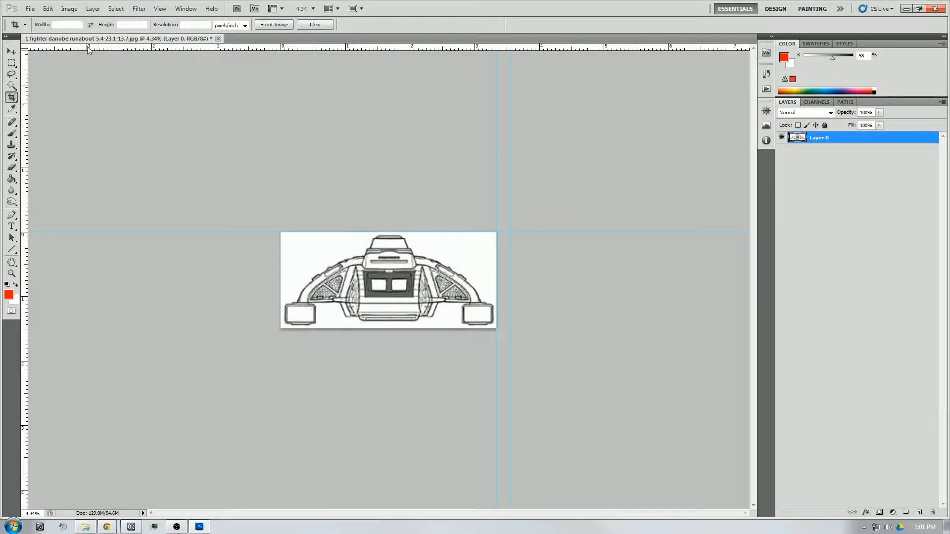
Step: Save the cropped front view as a TIFF named "danube front" in the UFP ships folder with LZW compression
click(30, 9)
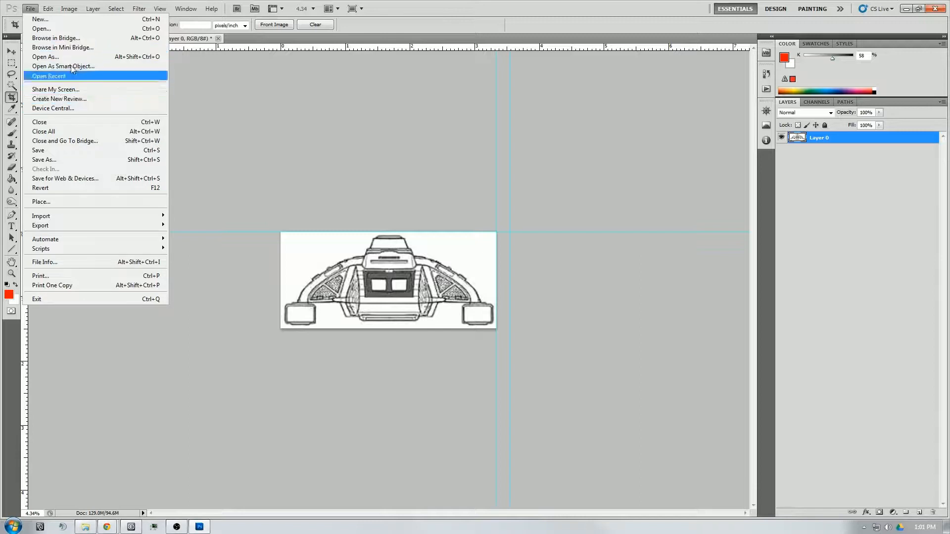
click(62, 162)
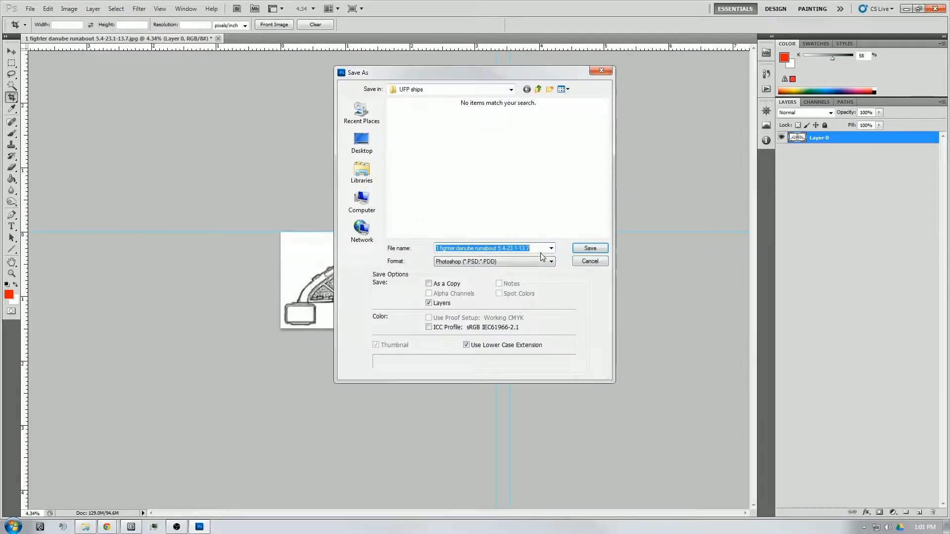
click(494, 261)
click(460, 388)
drag(532, 248, 369, 243)
text(danube fro)
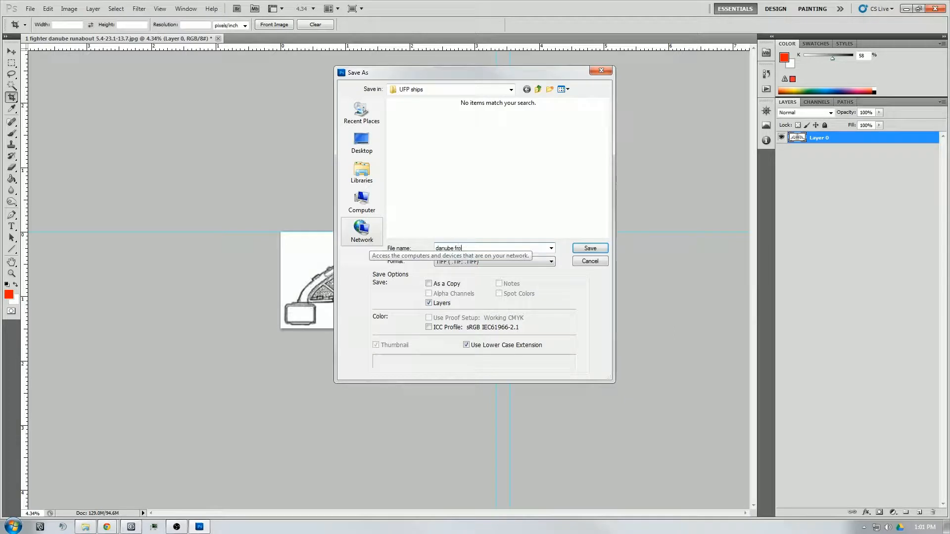
text(nt)
key(Return)
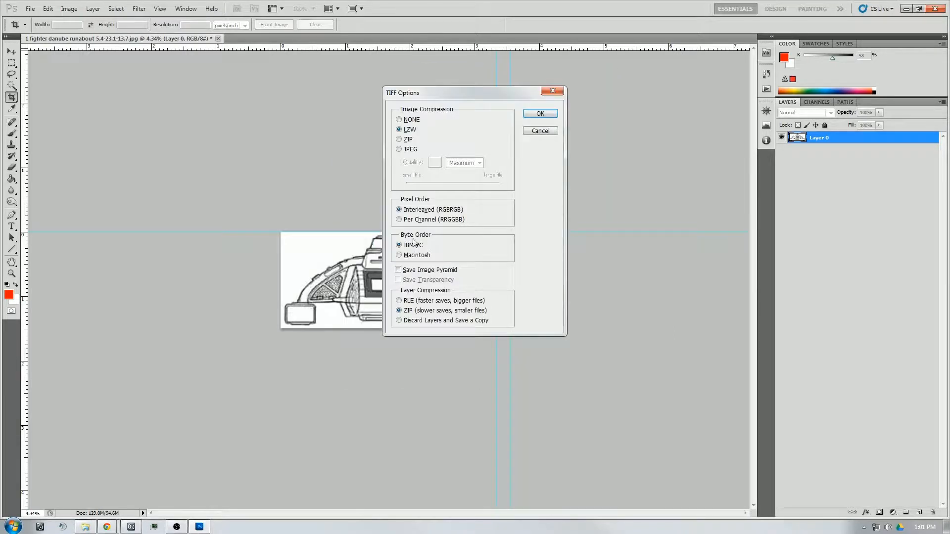
click(540, 114)
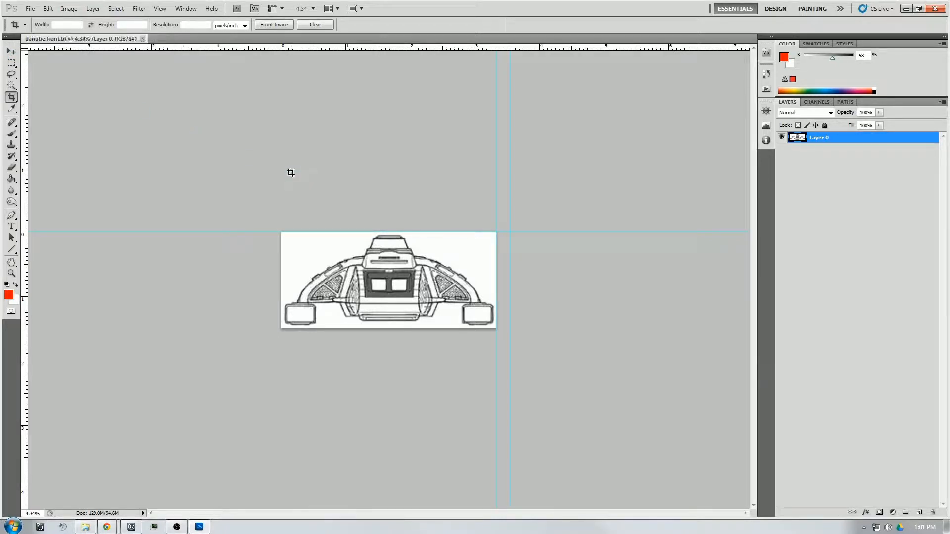
Step: Try cropping the full blueprint to the rear view along the guides, and undo that crop
click(11, 52)
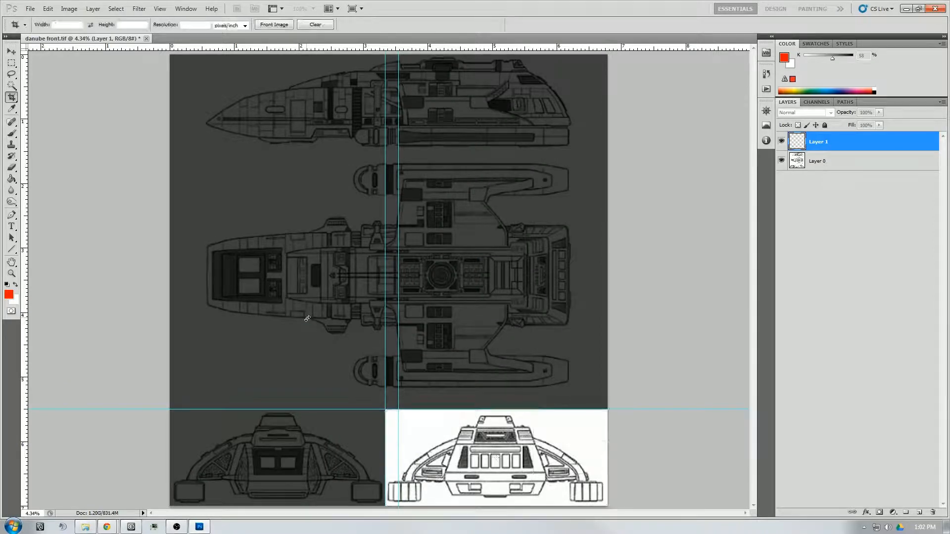
key(Return)
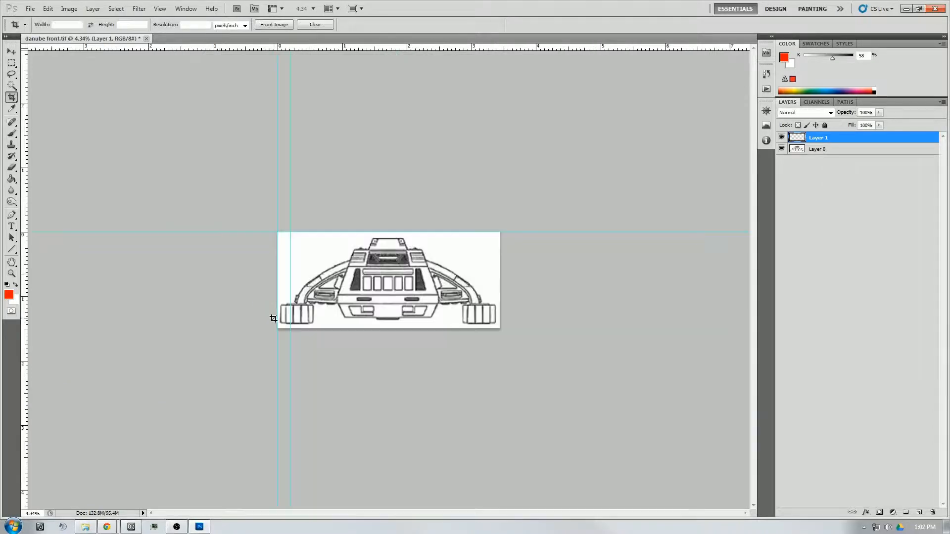
click(28, 9)
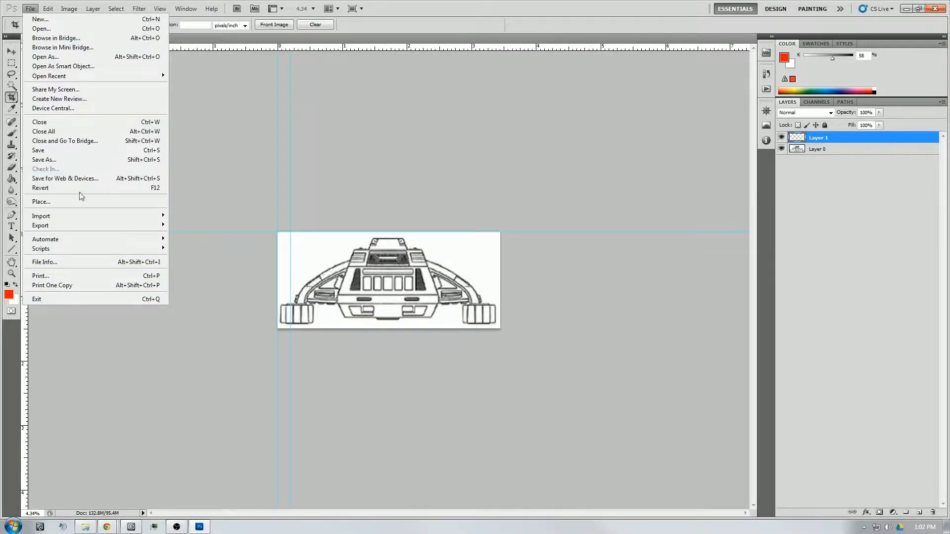
click(44, 160)
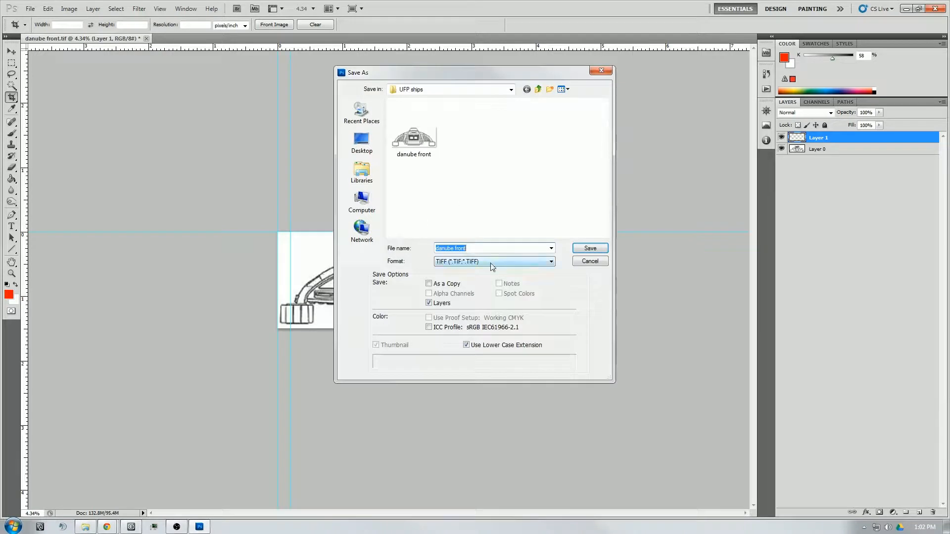
click(591, 262)
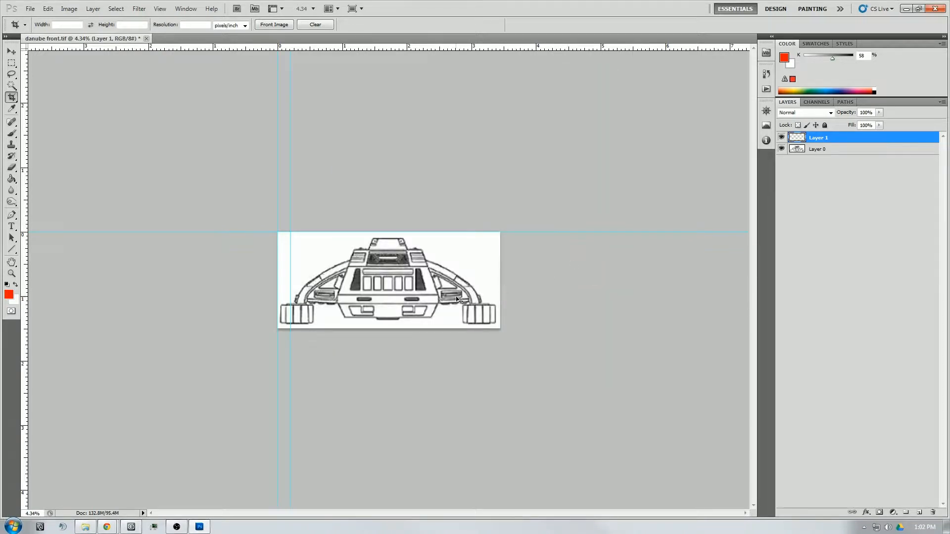
key(ctrl+z)
Step: Reduce the canvas to 3.325 inches wide by 1.5 inches high and fit the front view inside it
click(65, 8)
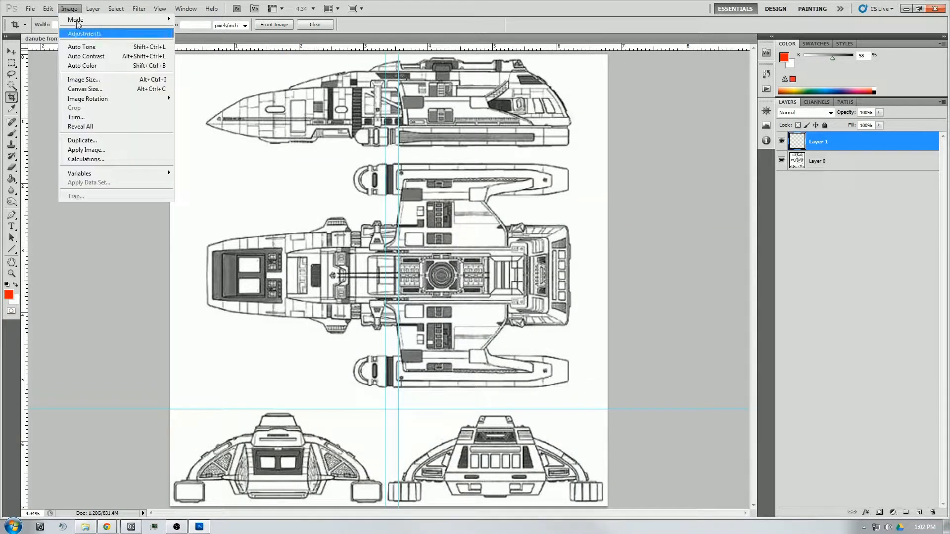
click(99, 90)
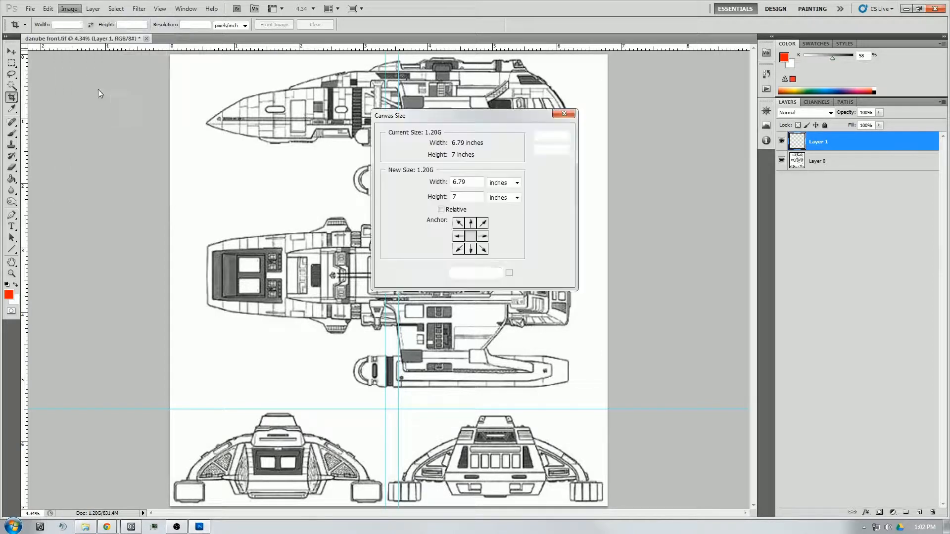
double_click(465, 196)
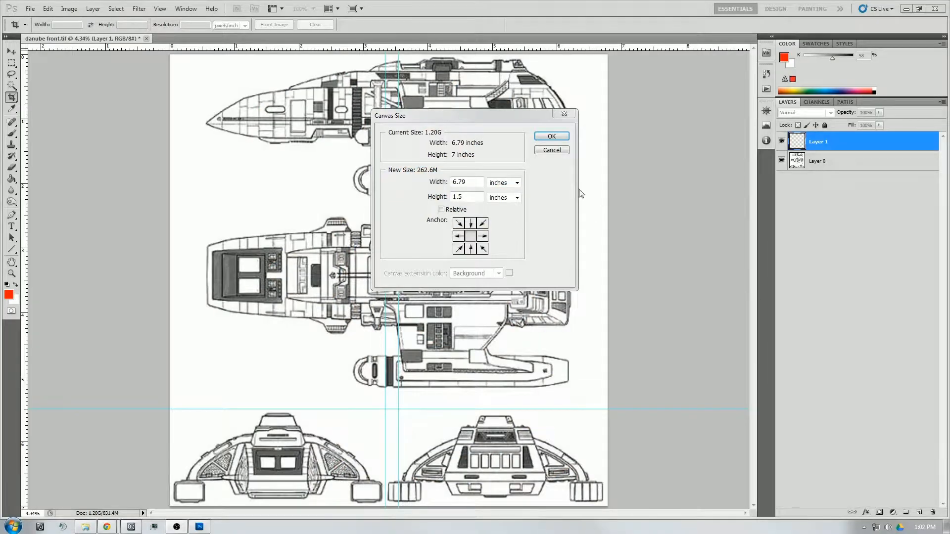
double_click(451, 183)
text(3.32)
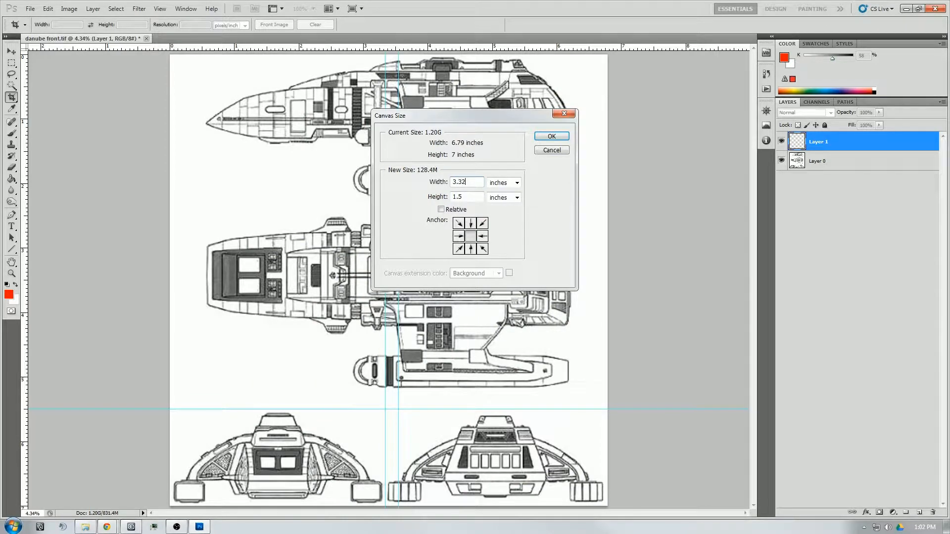
key(Return)
Step: Save the resized front view over the existing "danube front" TIFF with LZW image compression
click(31, 9)
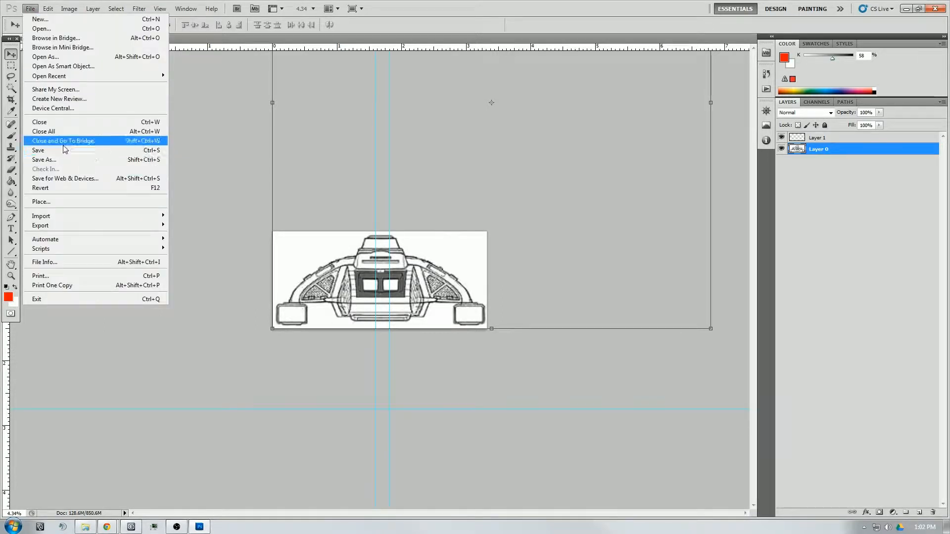
click(54, 159)
click(413, 126)
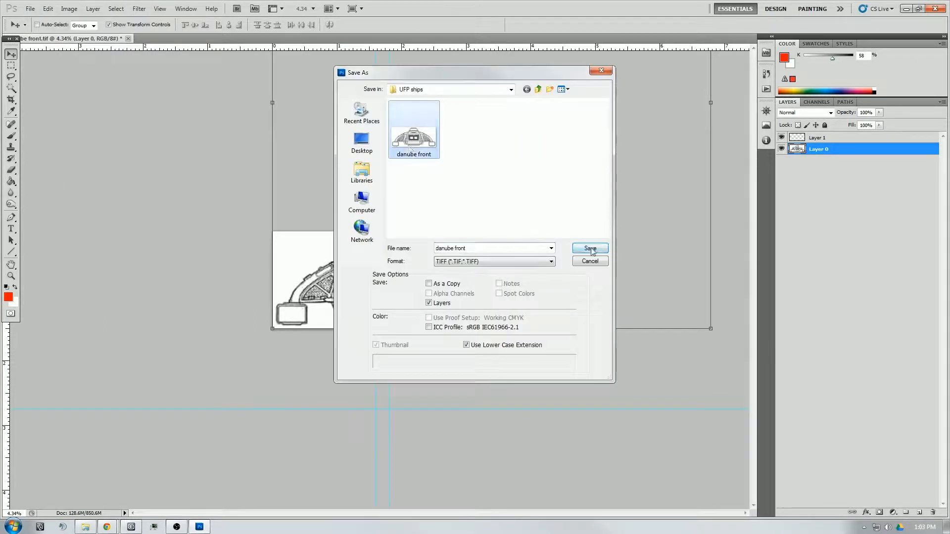
key(Return)
click(458, 199)
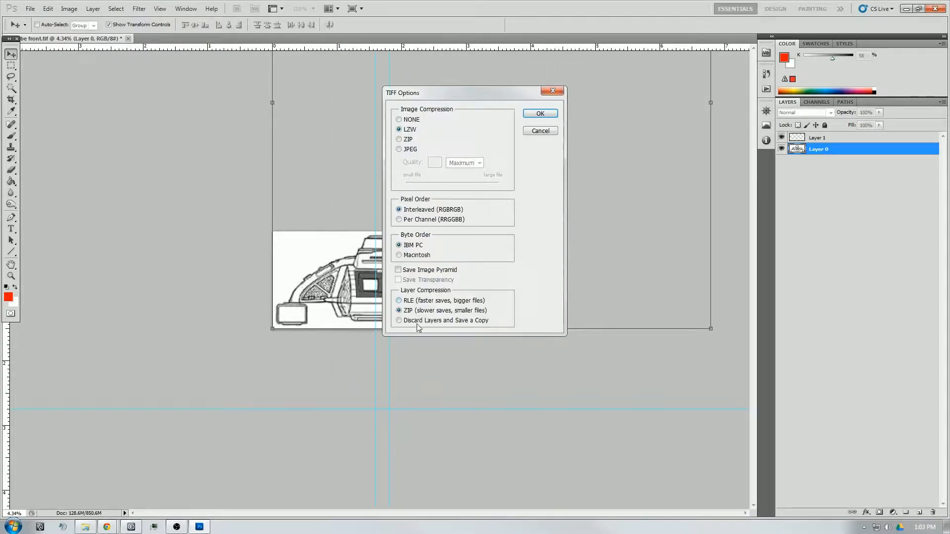
click(539, 114)
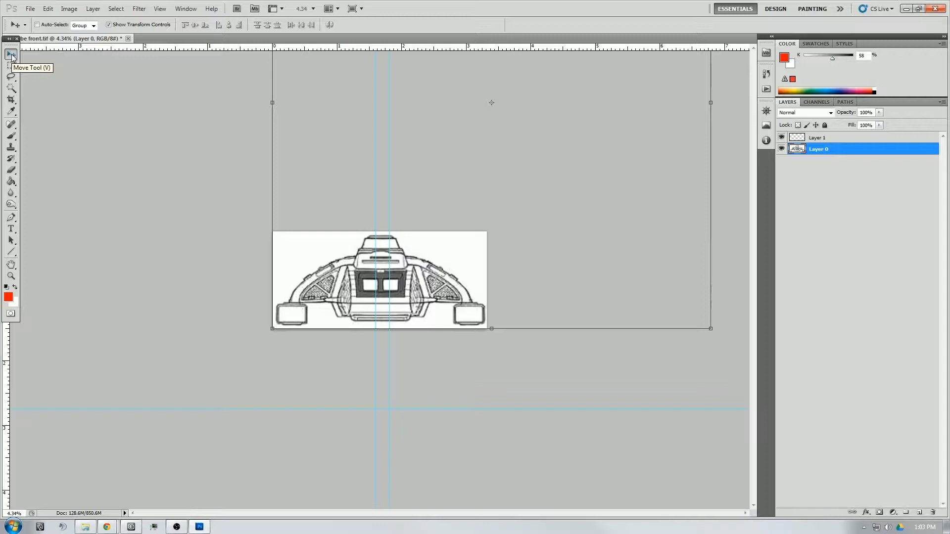
Step: Shift the blueprint layer sideways so the rear view sits within the small canvas
mouse_move(439, 208)
mouse_down()
mouse_move(239, 219)
mouse_move(248, 220)
mouse_up()
key(Return)
mouse_move(505, 229)
mouse_down()
mouse_move(304, 238)
mouse_move(285, 228)
mouse_up()
Step: Widen the canvas slightly so that the full width of the rear view has room at both sides
click(69, 9)
click(108, 79)
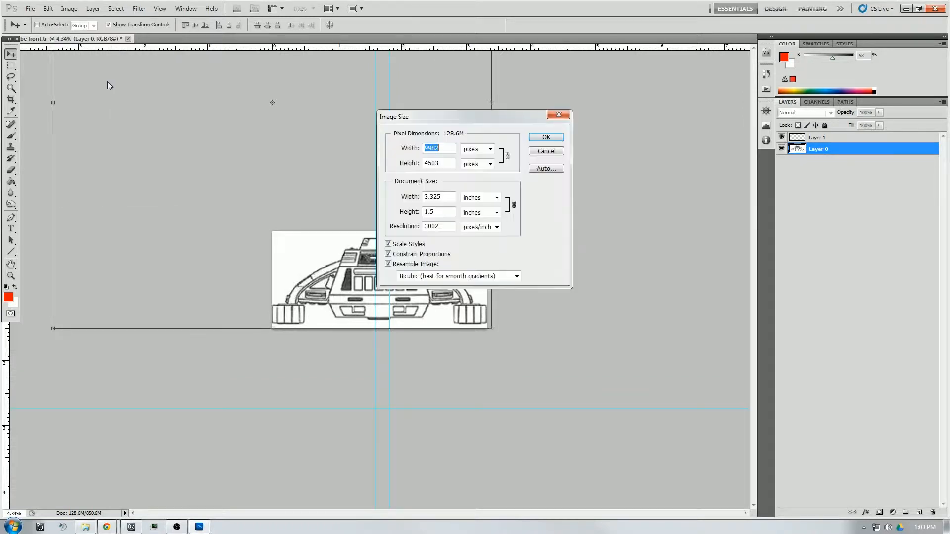
click(546, 151)
click(69, 8)
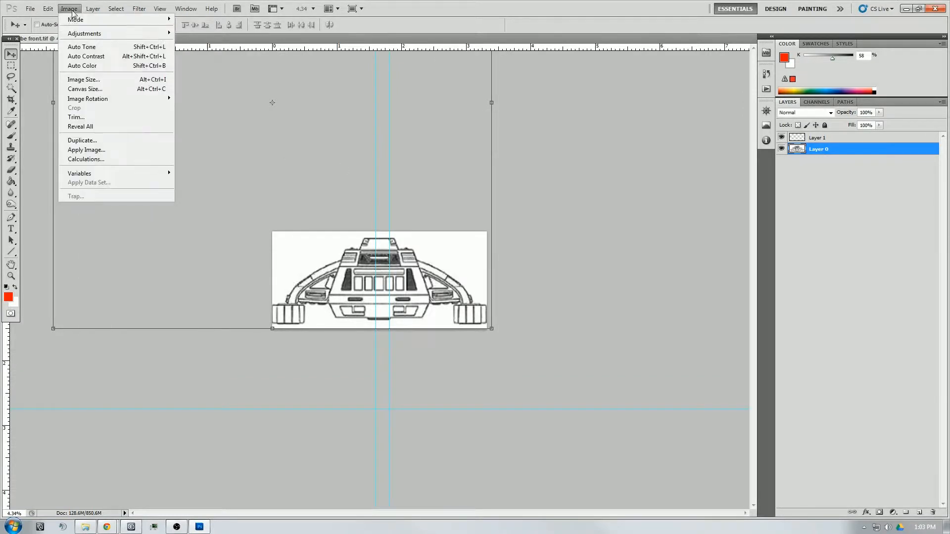
click(84, 89)
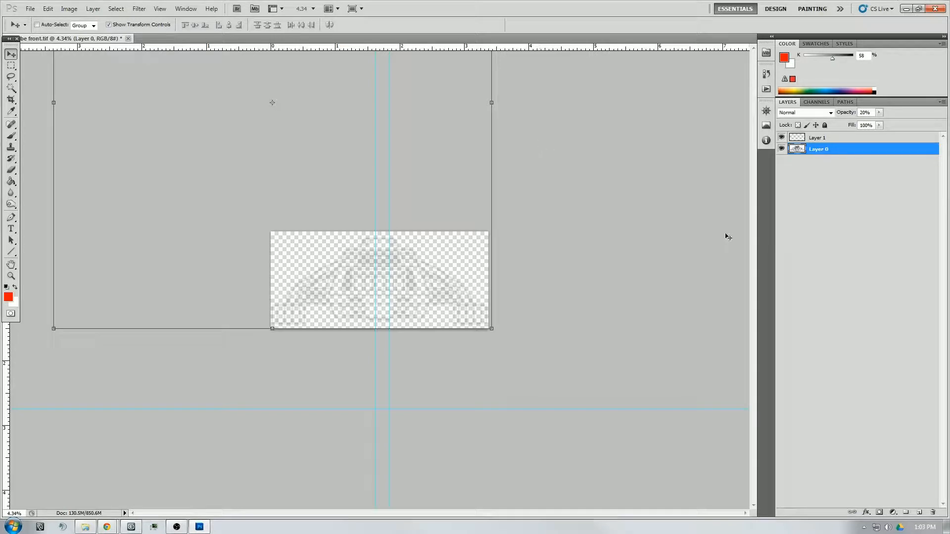
Step: Restore the blueprint layer's opacity to 100% and nudge the layer slightly to the left
click(880, 113)
drag(880, 123, 920, 123)
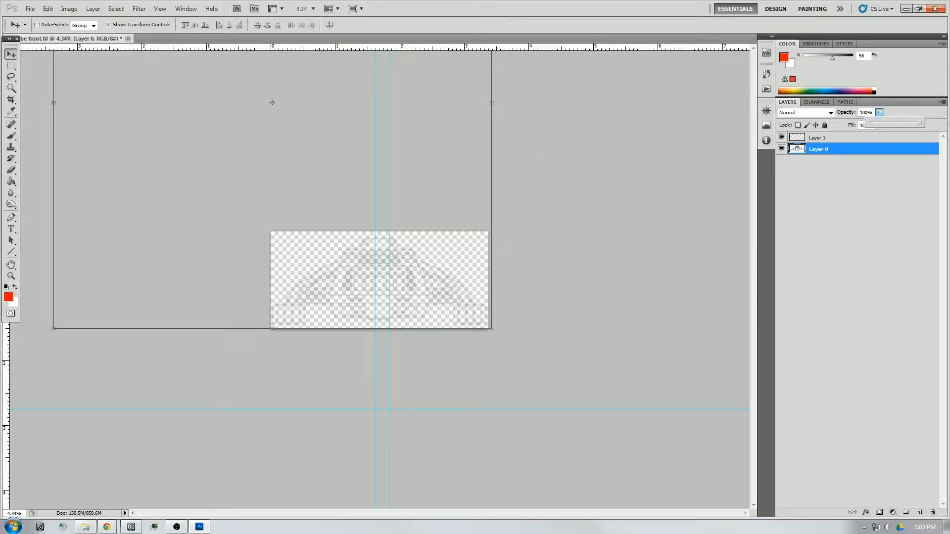
click(316, 269)
key(Left)
key(Left)
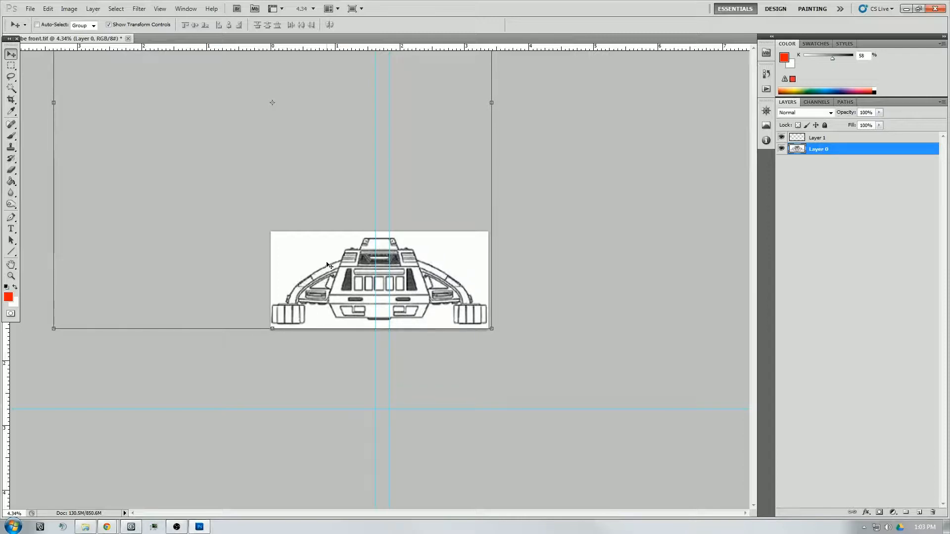
Step: Save the rear view as a separate TIFF named "danube back" in the UFP ships folder, using LZW image compression
click(30, 8)
click(73, 160)
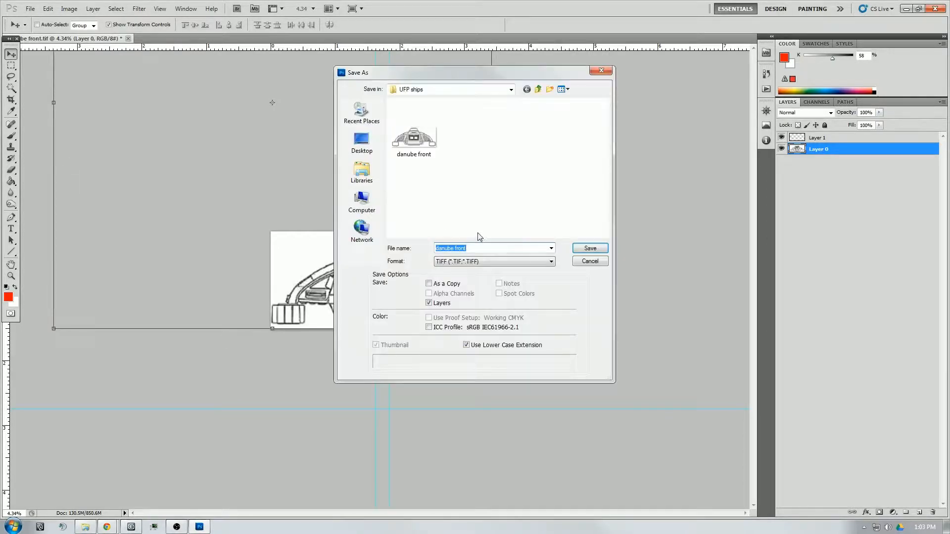
text(danube back)
key(Return)
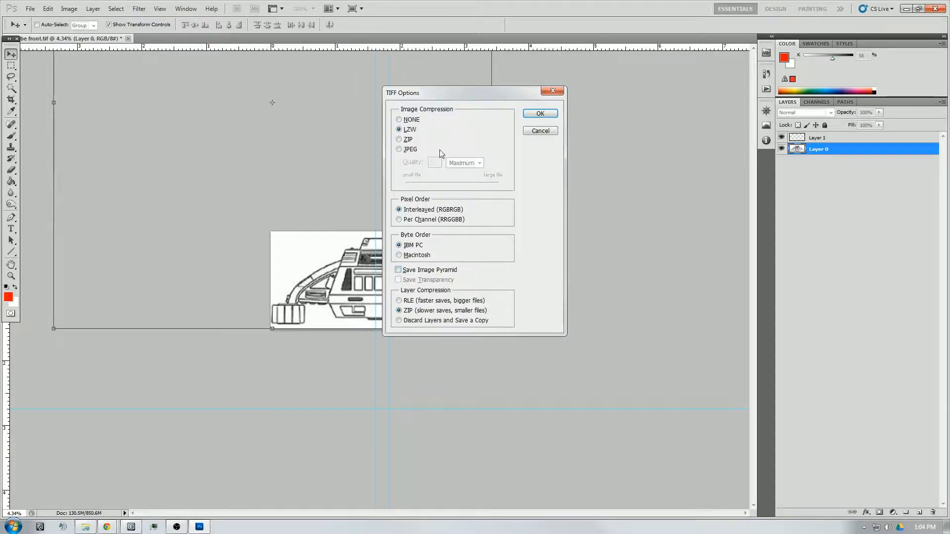
click(541, 114)
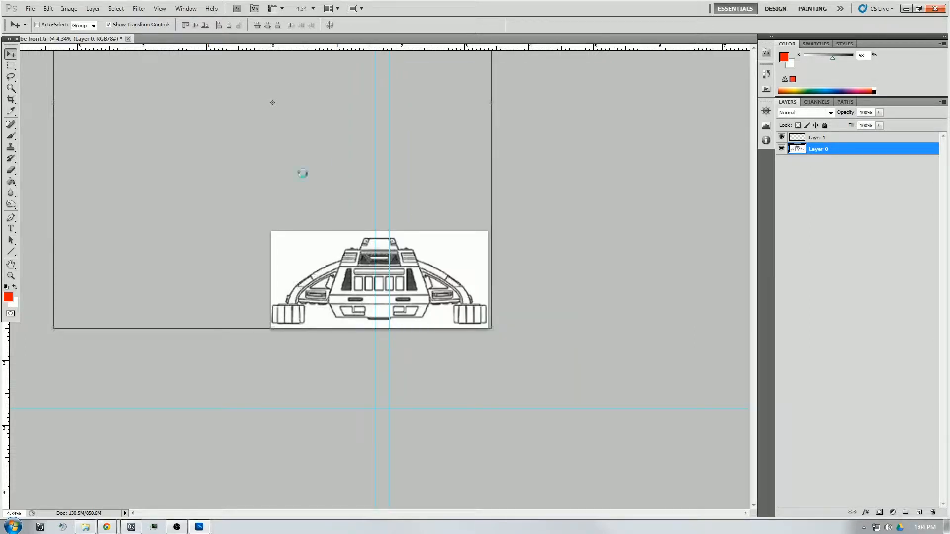